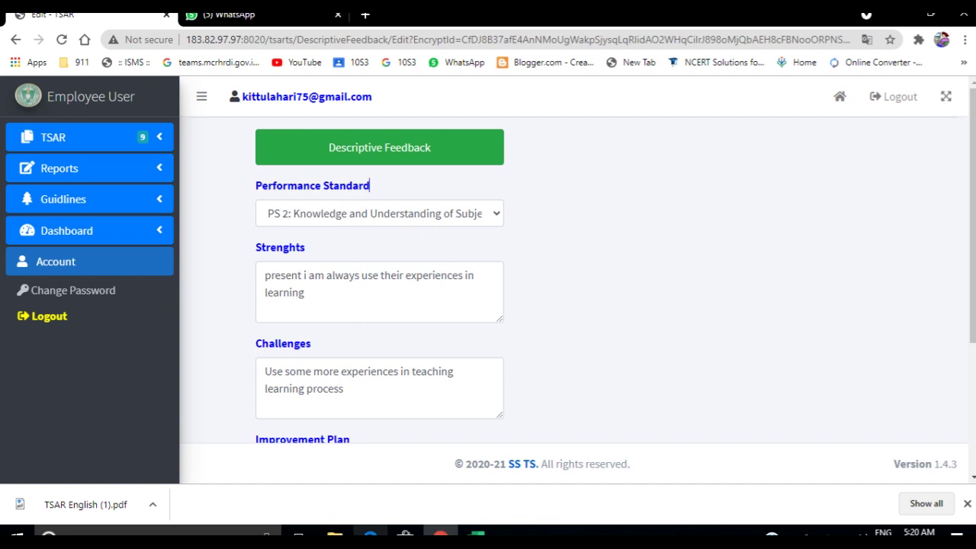
- Switch to the TSAR English PDF and examine the PS 3 rubric's learning environment indicators 3A.1 to 3A.4
{"action": "left_click", "coordinate": [370, 534]}
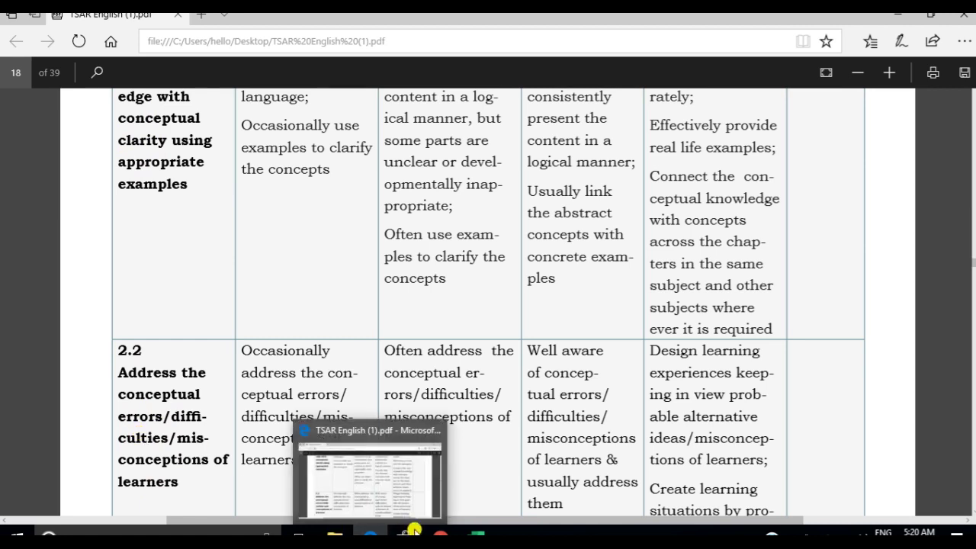
{"action": "scroll", "coordinate": [967, 293], "scroll_direction": "down", "scroll_amount": 5}
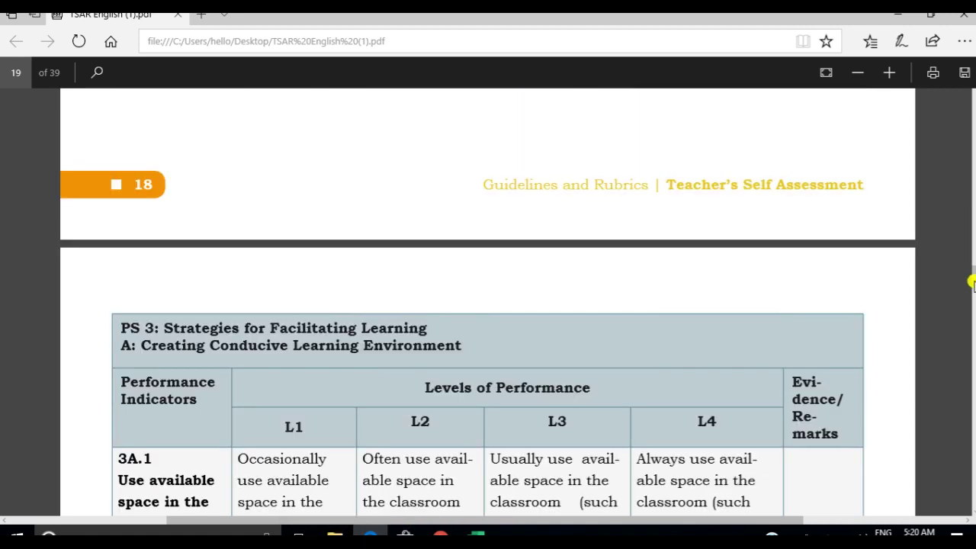
{"action": "scroll", "coordinate": [971, 282], "scroll_direction": "down", "scroll_amount": 5}
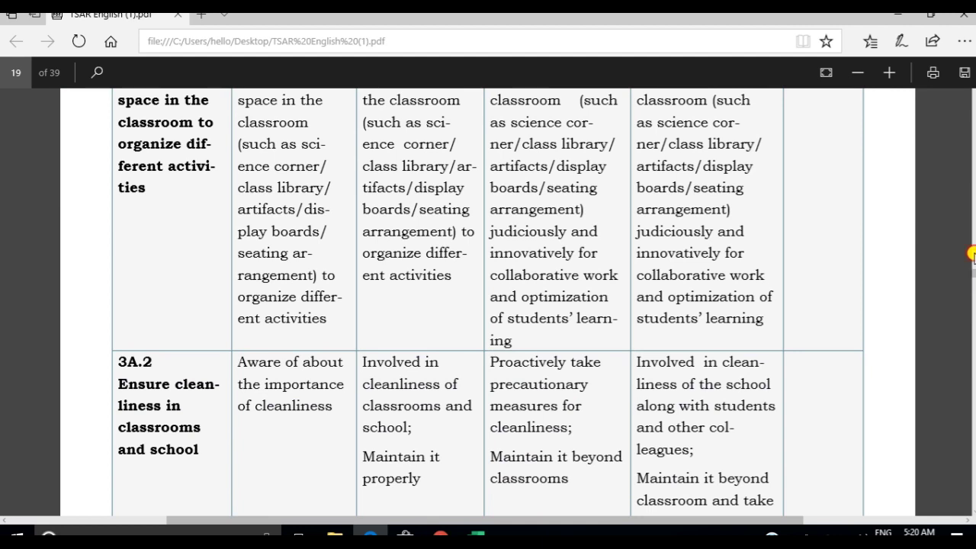
{"action": "scroll", "coordinate": [971, 255], "scroll_direction": "up", "scroll_amount": 6}
{"action": "scroll", "coordinate": [973, 255], "scroll_direction": "down", "scroll_amount": 4}
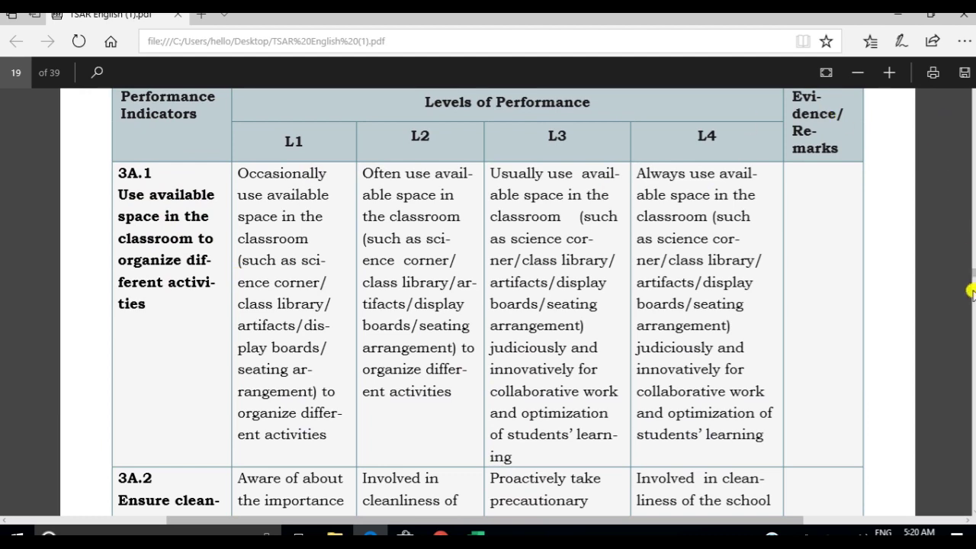
{"action": "scroll", "coordinate": [971, 292], "scroll_direction": "down", "scroll_amount": 5}
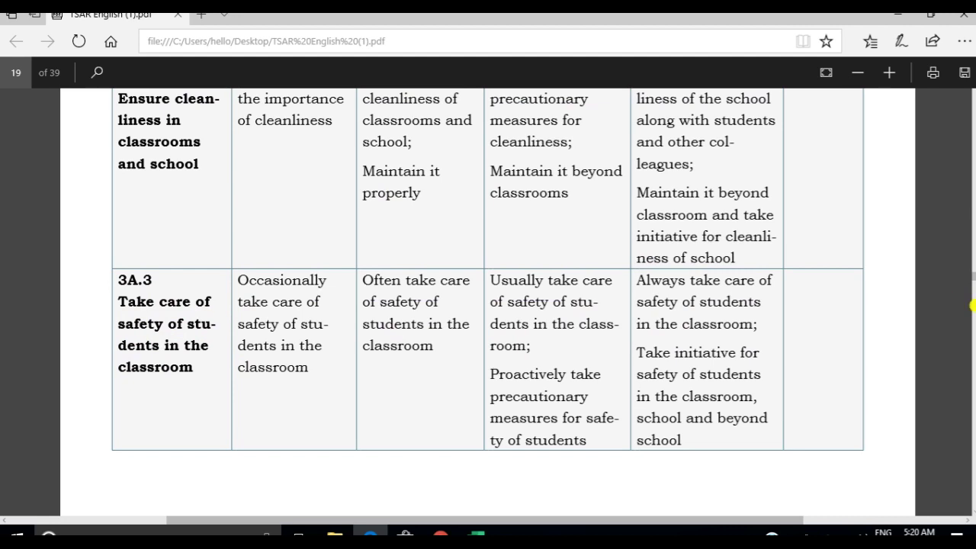
{"action": "scroll", "coordinate": [972, 305], "scroll_direction": "down", "scroll_amount": 5}
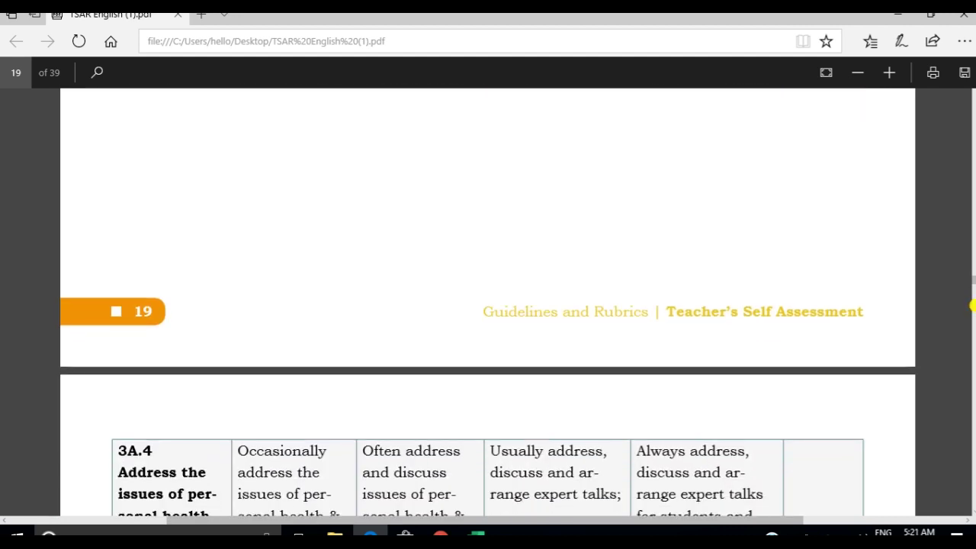
{"action": "scroll", "coordinate": [972, 306], "scroll_direction": "down", "scroll_amount": 5}
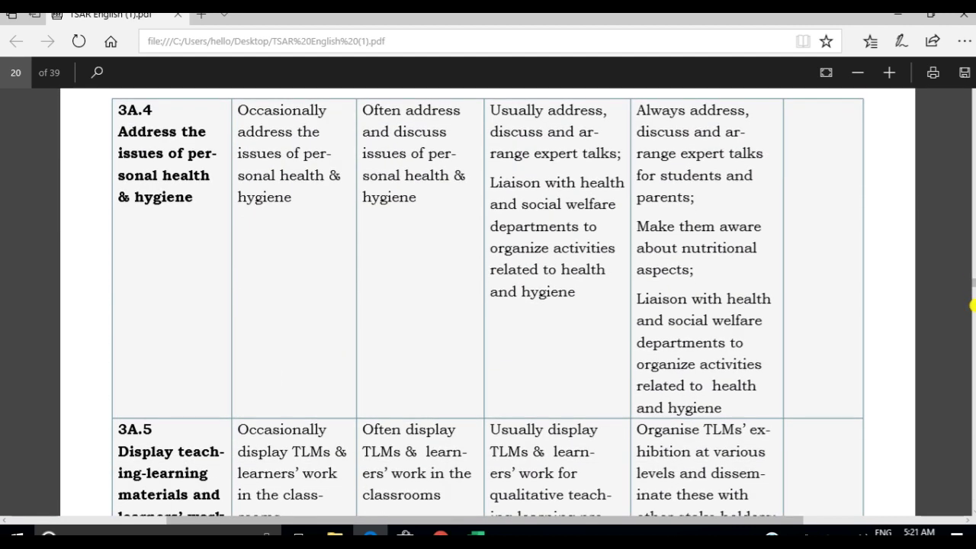
{"action": "scroll", "coordinate": [972, 306], "scroll_direction": "up", "scroll_amount": 2}
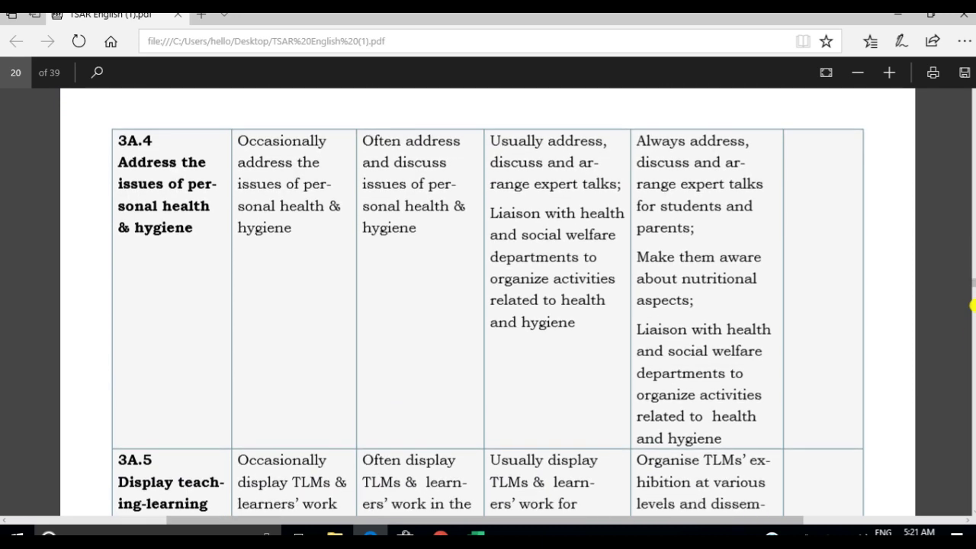
{"action": "scroll", "coordinate": [973, 306], "scroll_direction": "down", "scroll_amount": 1}
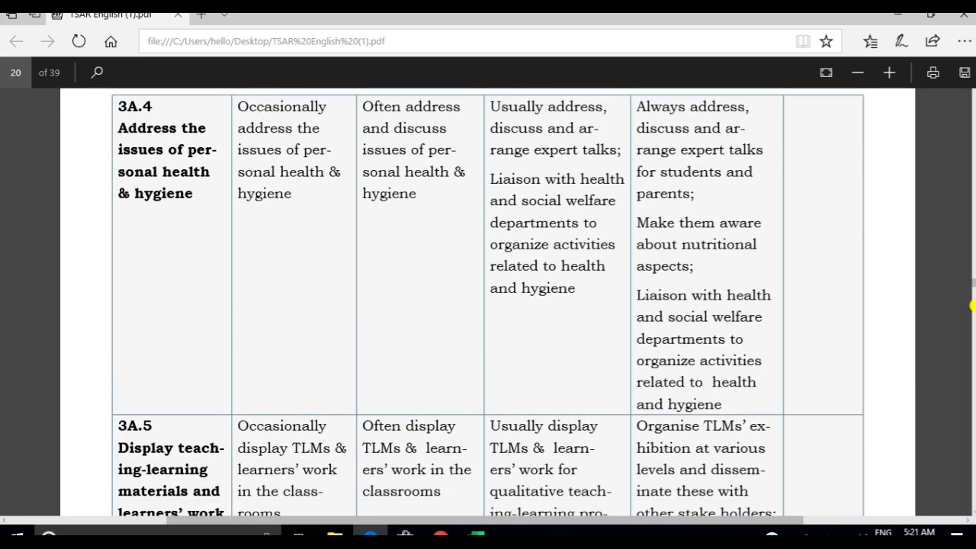
- Examine the rubric's performance levels from indicator 3A.5 onward, including 3A.6 on discipline and 3A.7 on attendance
{"action": "scroll", "coordinate": [973, 306], "scroll_direction": "down", "scroll_amount": 5}
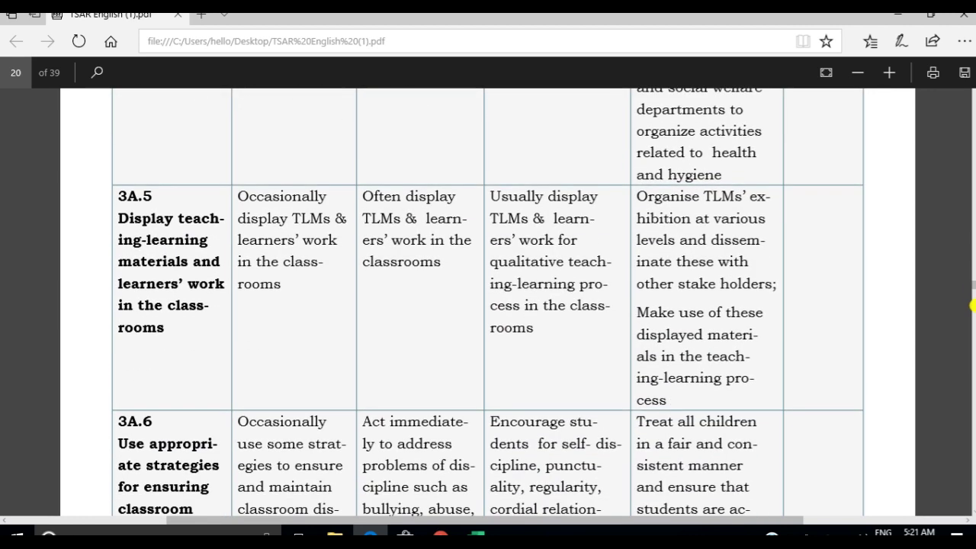
{"action": "scroll", "coordinate": [972, 306], "scroll_direction": "down", "scroll_amount": 1}
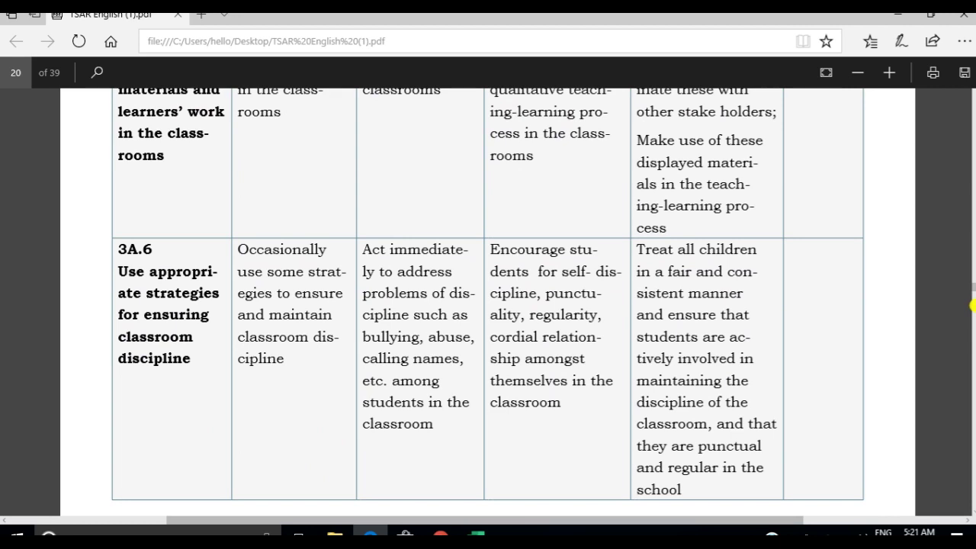
{"action": "scroll", "coordinate": [973, 306], "scroll_direction": "down", "scroll_amount": 3}
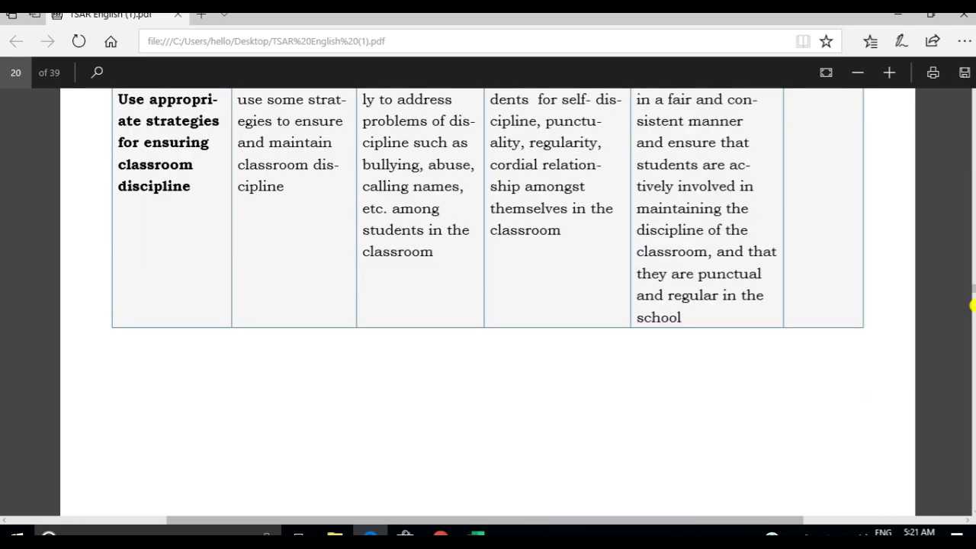
{"action": "scroll", "coordinate": [972, 306], "scroll_direction": "down", "scroll_amount": 6}
{"action": "scroll", "coordinate": [972, 306], "scroll_direction": "down", "scroll_amount": 1}
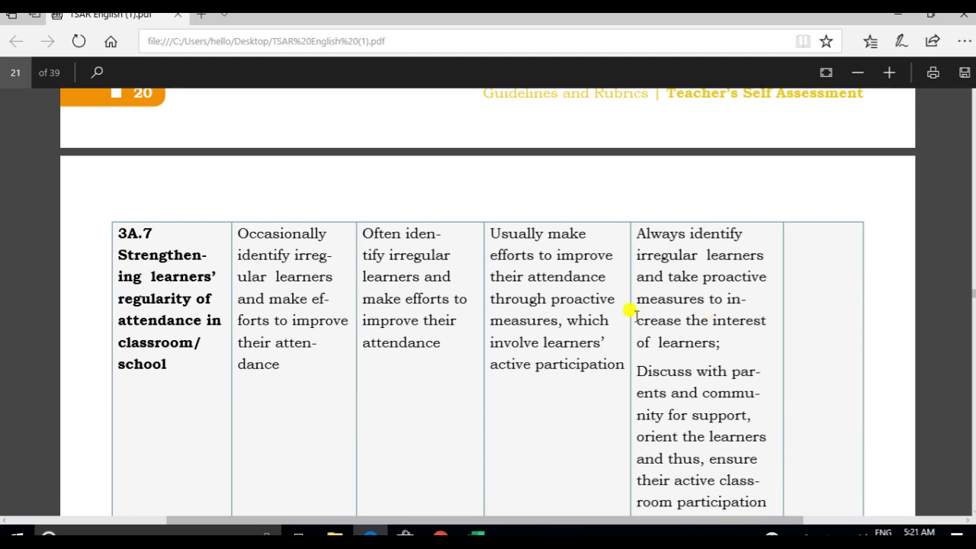
{"action": "scroll", "coordinate": [973, 331], "scroll_direction": "down", "scroll_amount": 10}
{"action": "scroll", "coordinate": [973, 331], "scroll_direction": "down", "scroll_amount": 5}
{"action": "scroll", "coordinate": [973, 331], "scroll_direction": "down", "scroll_amount": 10}
{"action": "scroll", "coordinate": [973, 331], "scroll_direction": "up", "scroll_amount": 3}
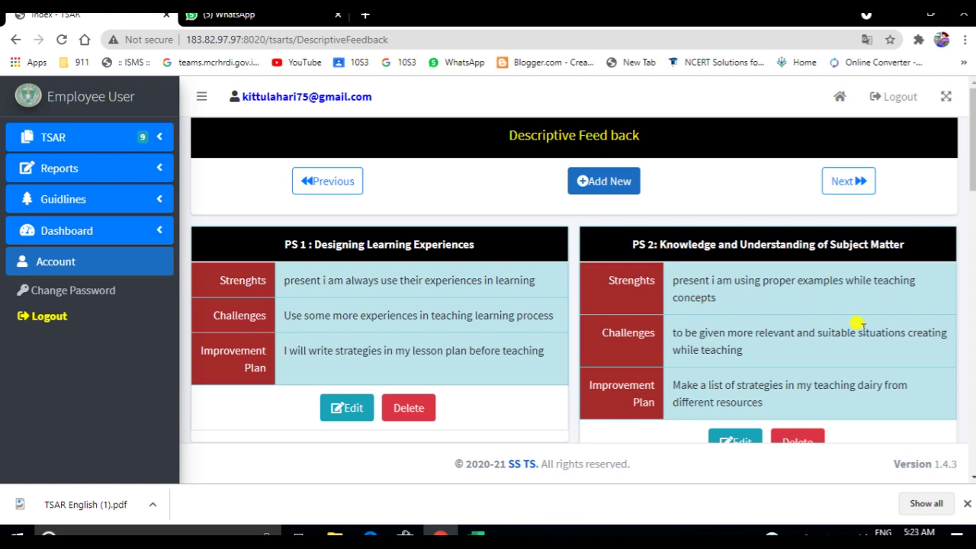
- Open the PS 2 feedback record for editing and copy the indicator 2.1 description from the TSAR English PDF
{"action": "left_click", "coordinate": [725, 439]}
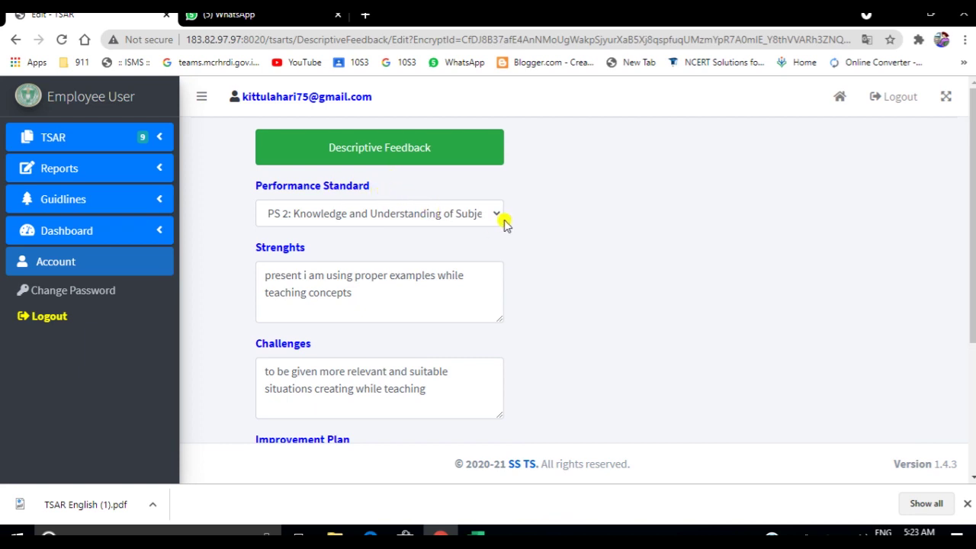
{"action": "left_click", "coordinate": [441, 534]}
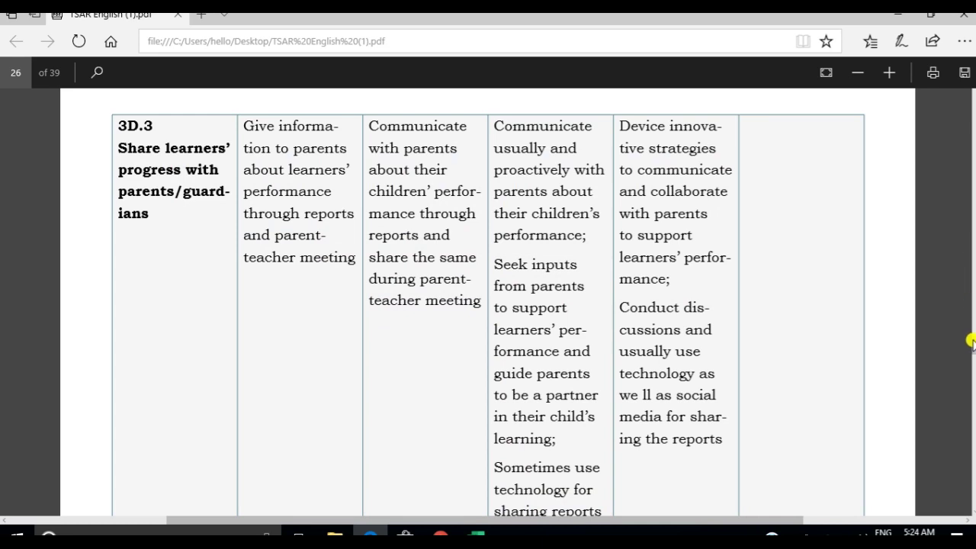
{"action": "left_click_drag", "start_coordinate": [972, 347], "coordinate": [970, 280]}
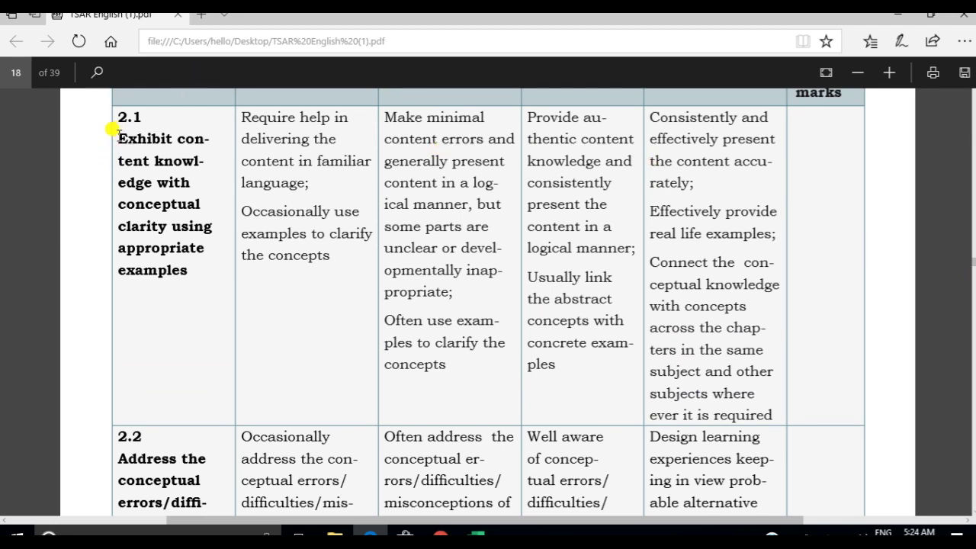
{"action": "left_click_drag", "start_coordinate": [111, 130], "coordinate": [194, 270]}
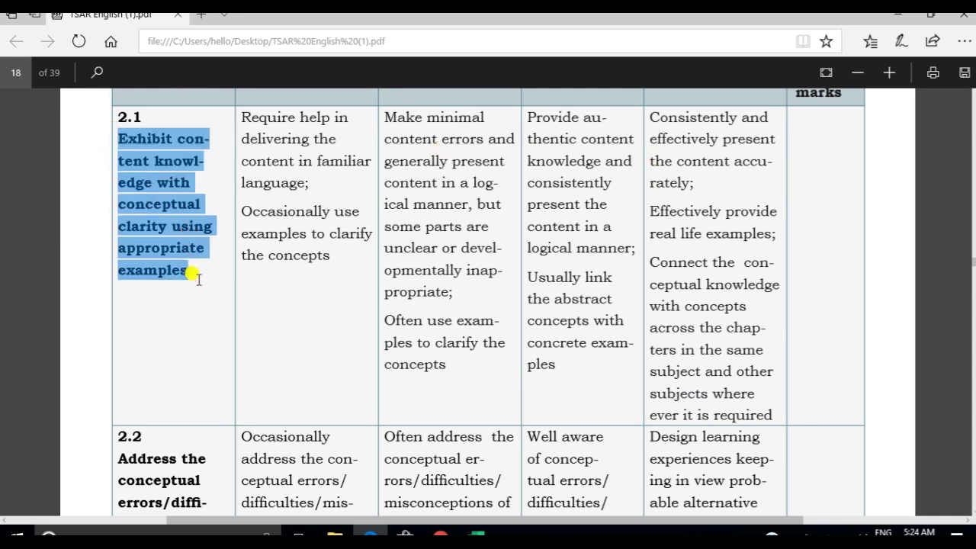
{"action": "right_click", "coordinate": [130, 164]}
{"action": "left_click", "coordinate": [152, 242]}
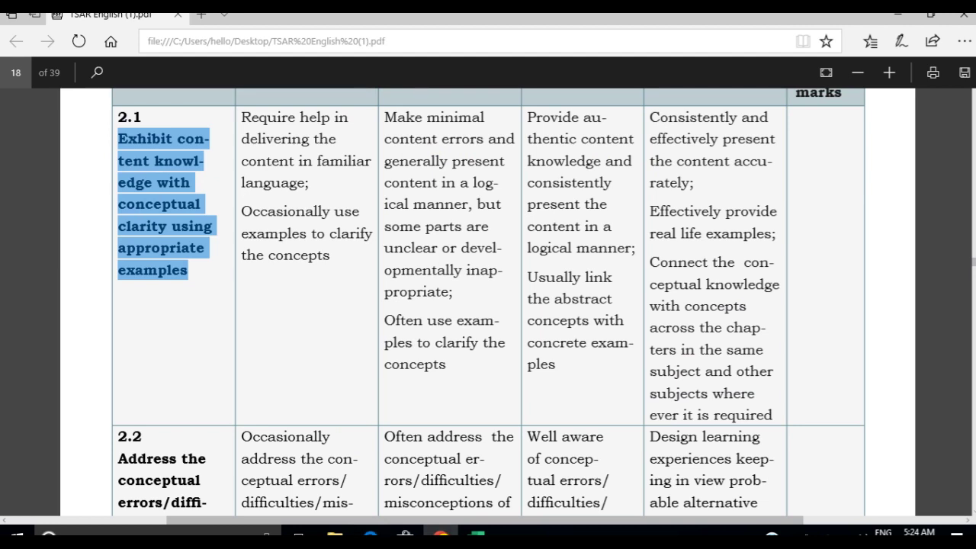
- Back in Chrome, replace the Strengths text with "Exhibit content knowledge with conceptual clarity using appropriate examples"
{"action": "left_click", "coordinate": [441, 537]}
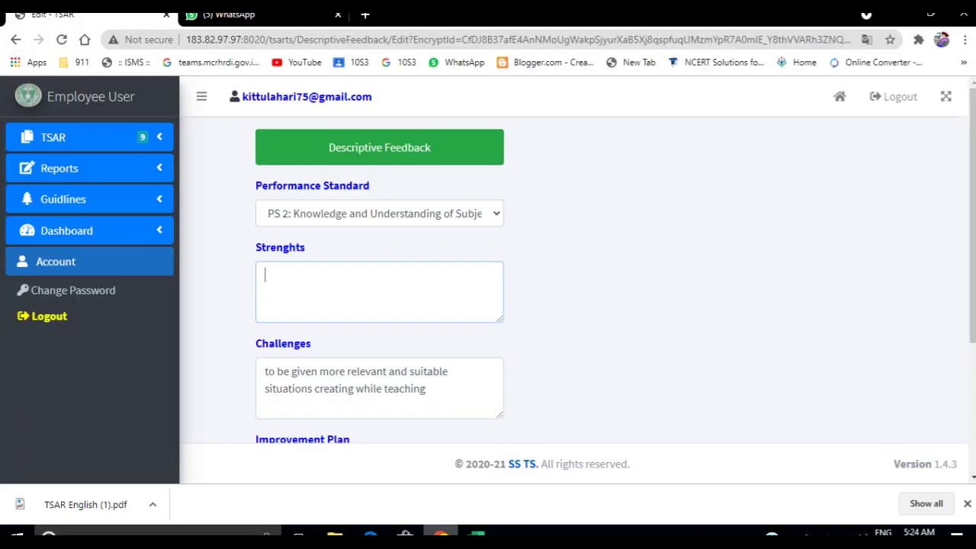
{"action": "right_click", "coordinate": [271, 280]}
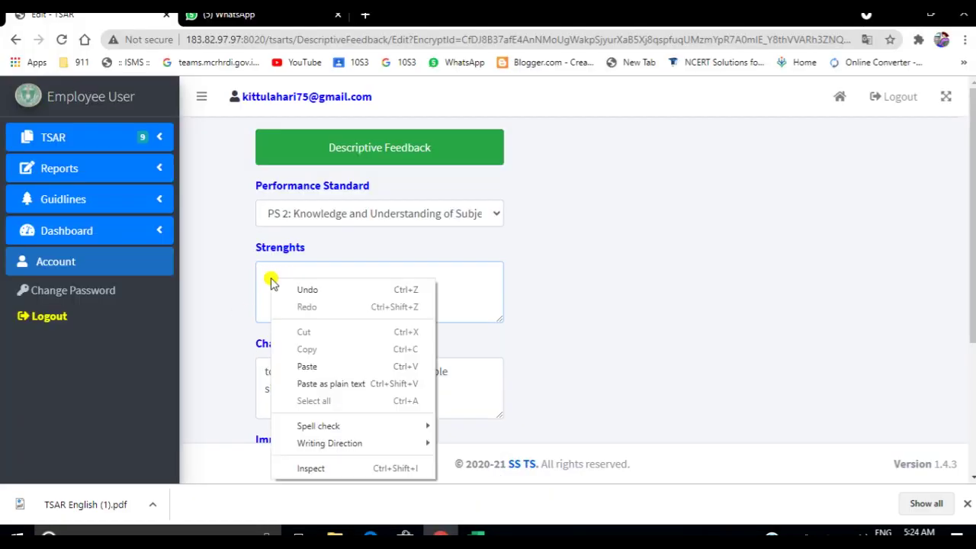
{"action": "left_click", "coordinate": [317, 367]}
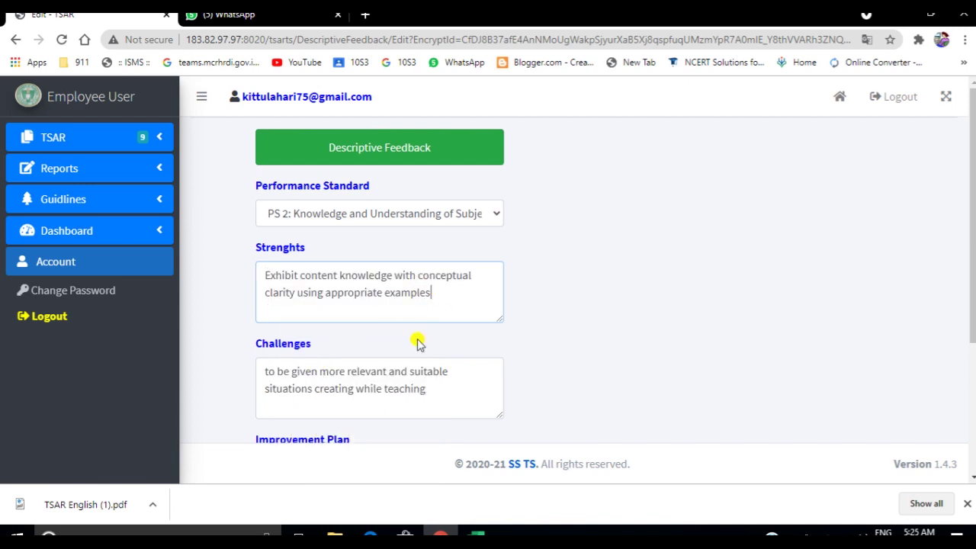
- Clear the Challenges text and copy the indicator 2.2 description from the TSAR English PDF in Edge
{"action": "left_click_drag", "start_coordinate": [259, 366], "coordinate": [471, 405]}
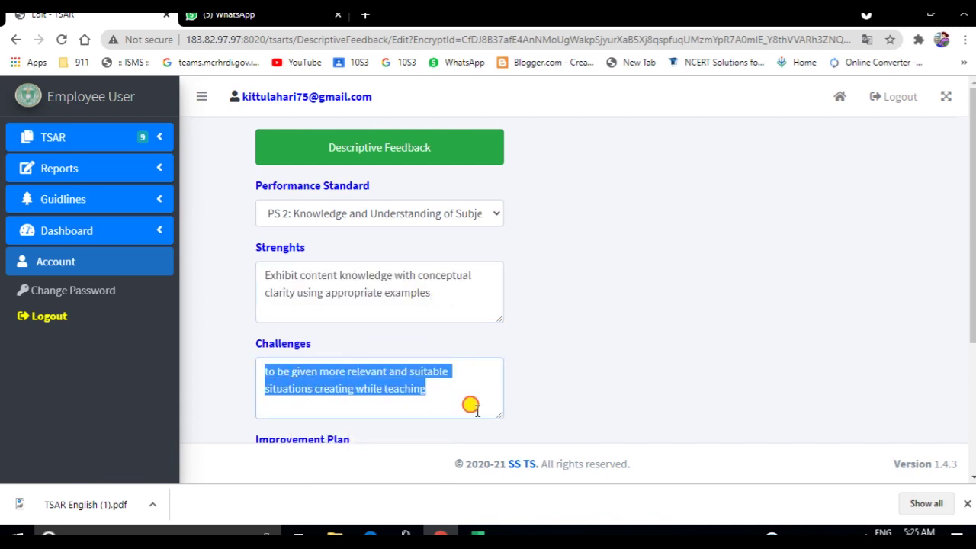
{"action": "key", "text": "BackSpace"}
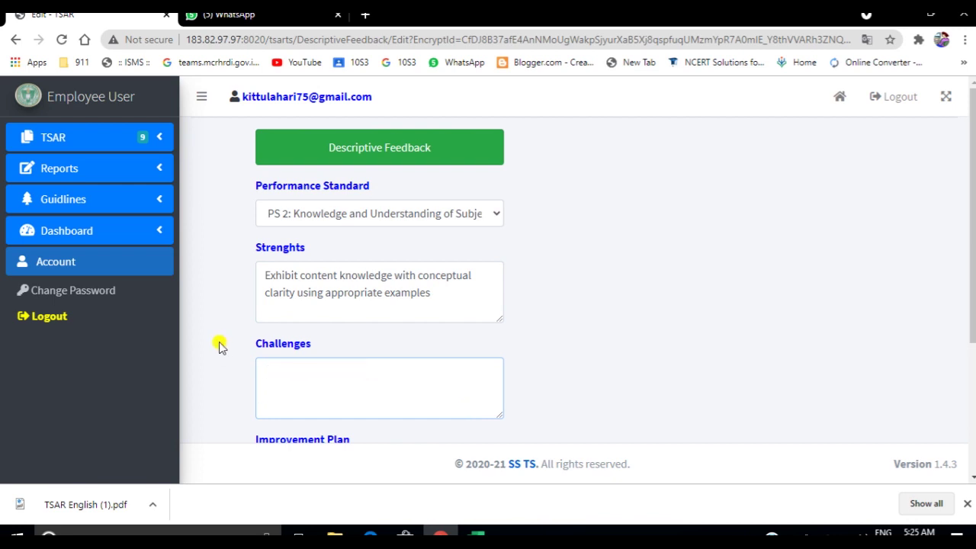
{"action": "left_click", "coordinate": [371, 533]}
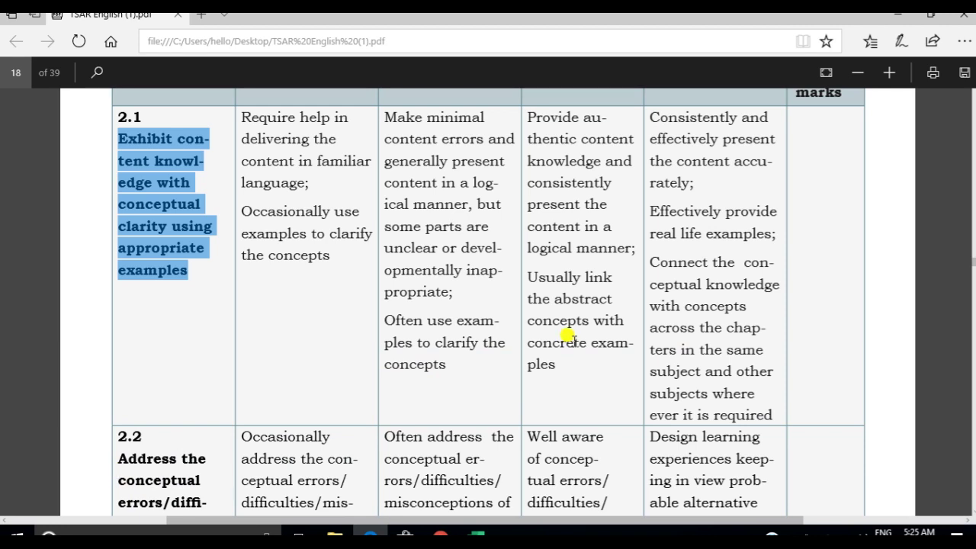
{"action": "scroll", "coordinate": [970, 351], "scroll_direction": "down", "scroll_amount": 3}
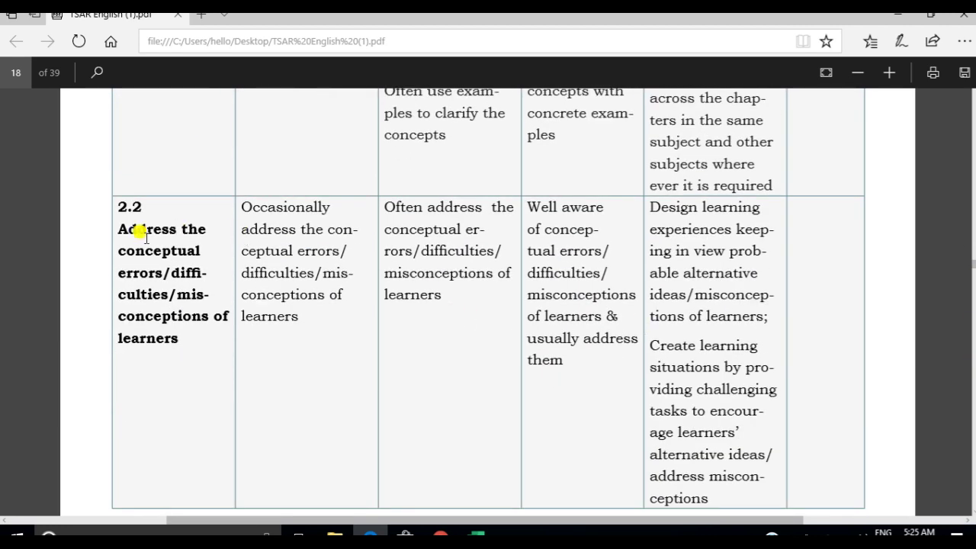
{"action": "left_click_drag", "start_coordinate": [116, 222], "coordinate": [217, 342]}
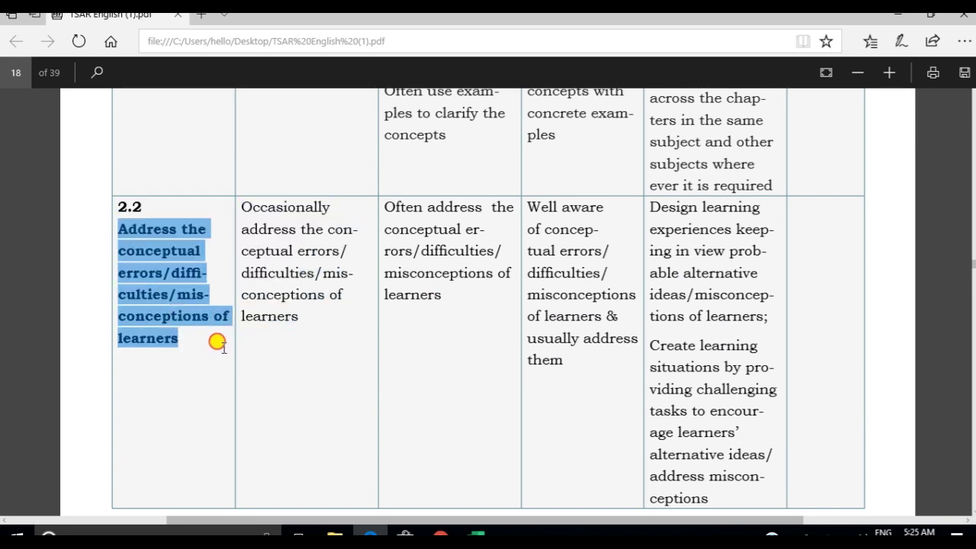
{"action": "right_click", "coordinate": [141, 259]}
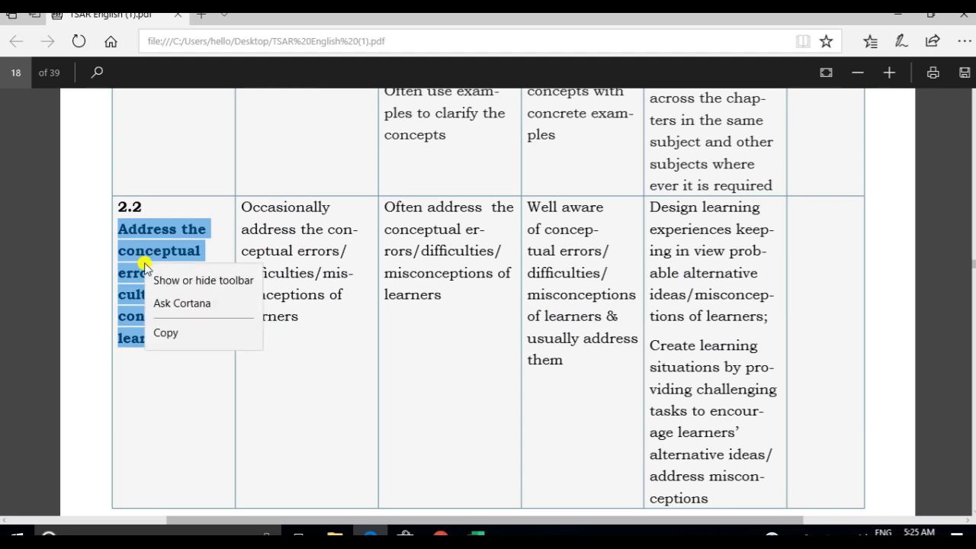
{"action": "left_click", "coordinate": [162, 333]}
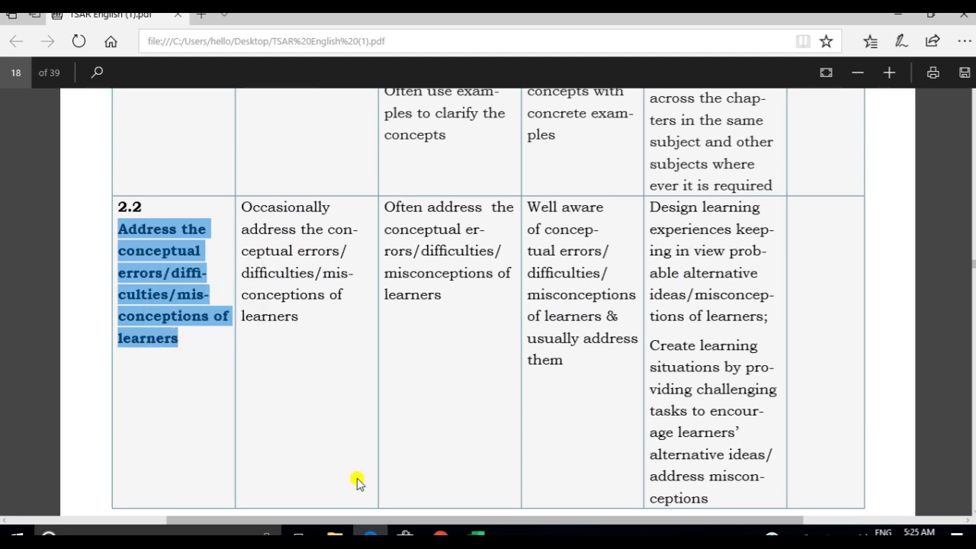
- Return to the feedback form in Chrome and paste "Address the conceptual errors/difficulties/misconceptions of learners" as the Challenges text
{"action": "left_click", "coordinate": [440, 534]}
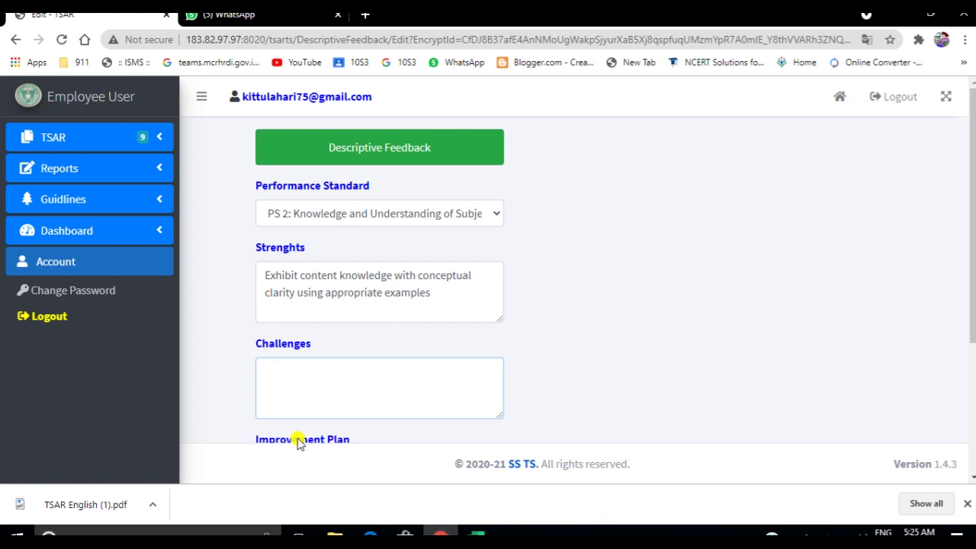
{"action": "right_click", "coordinate": [271, 373]}
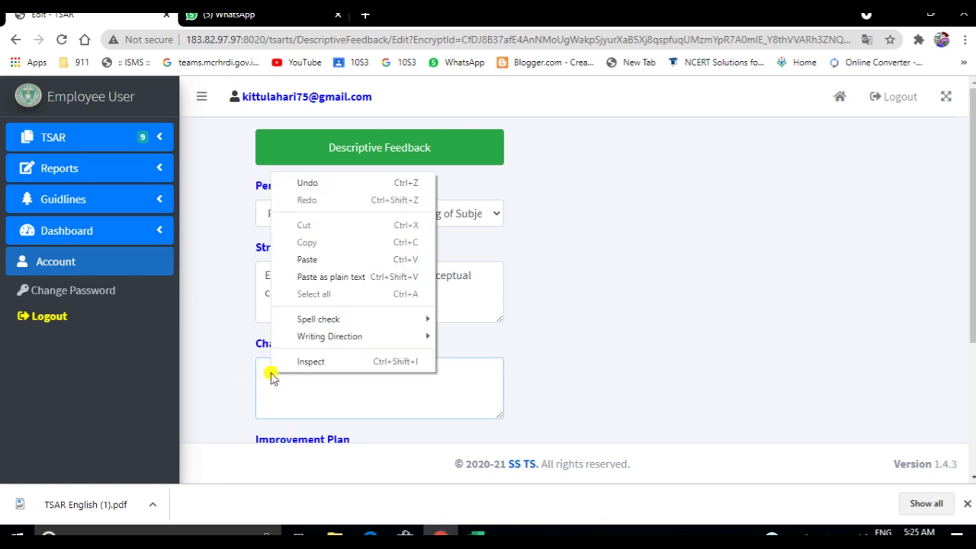
{"action": "left_click", "coordinate": [308, 260]}
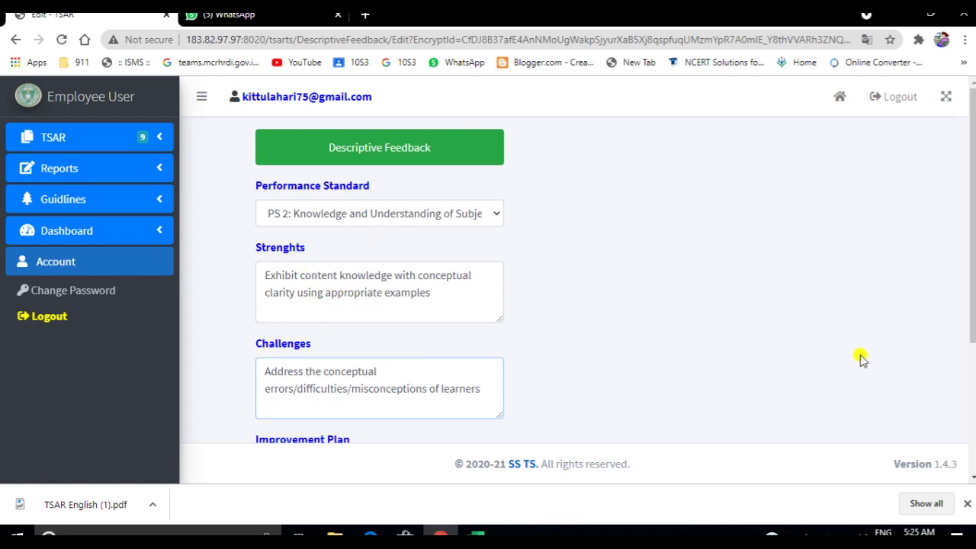
- Update the PS 2 feedback record with the edited Strengths and Challenges, and confirm the update
{"action": "scroll", "coordinate": [970, 358], "scroll_direction": "down", "scroll_amount": 3}
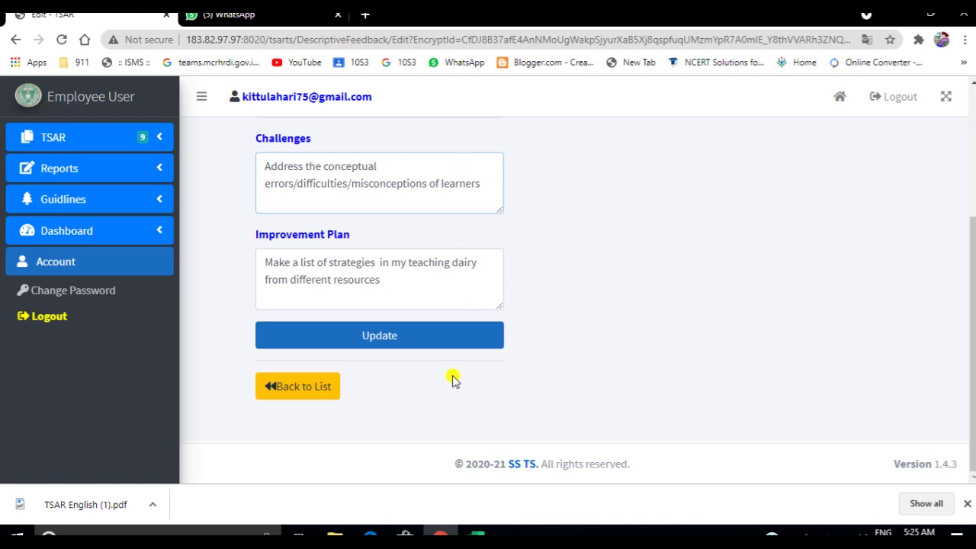
{"action": "left_click", "coordinate": [422, 345]}
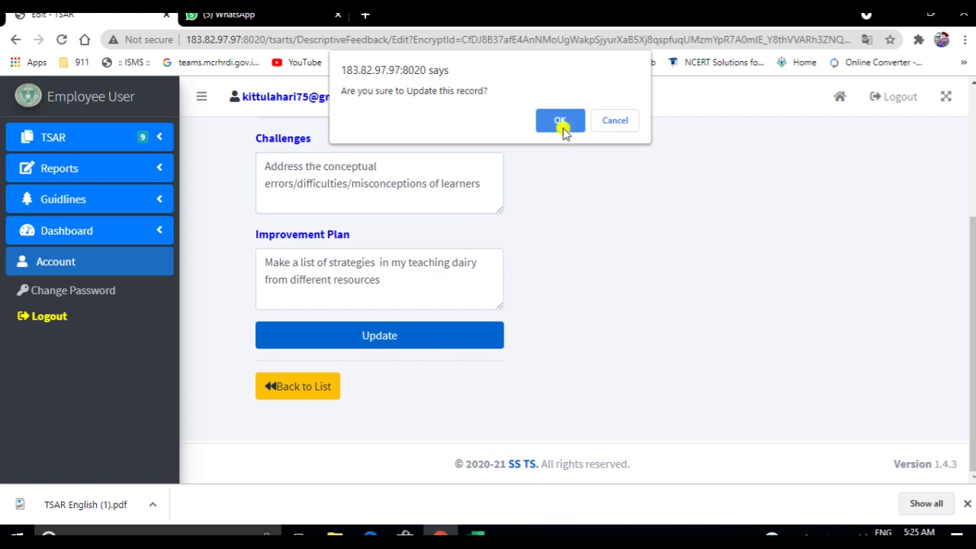
{"action": "left_click", "coordinate": [562, 123]}
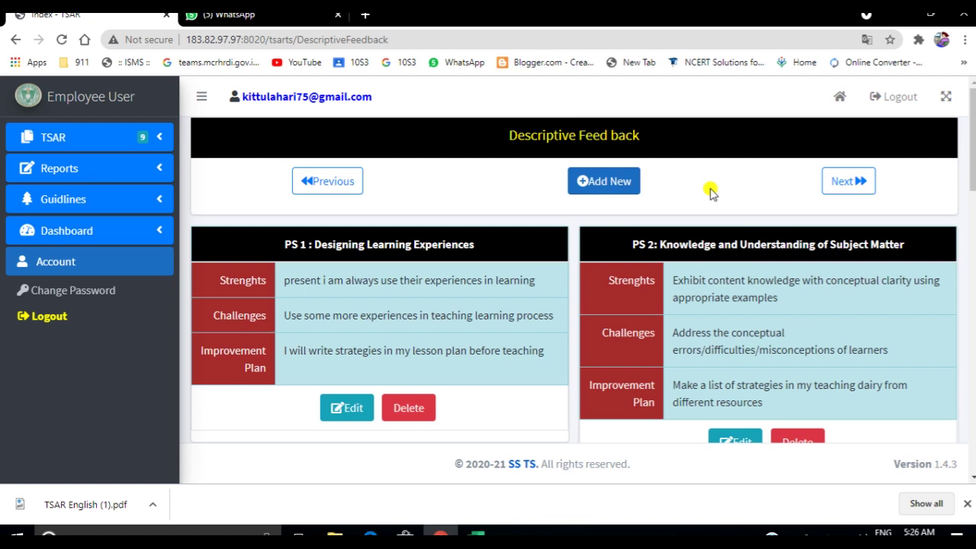
- Switch to the TSAR English PDF and review the PS 3 indicators 3A.1 to 3A.3
{"action": "left_click", "coordinate": [370, 534]}
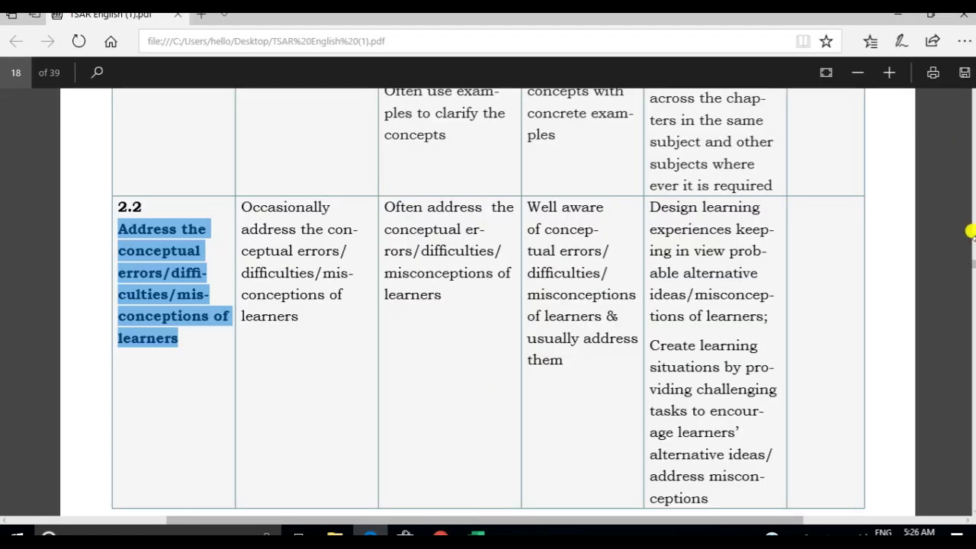
{"action": "scroll", "coordinate": [971, 232], "scroll_direction": "down", "scroll_amount": 10}
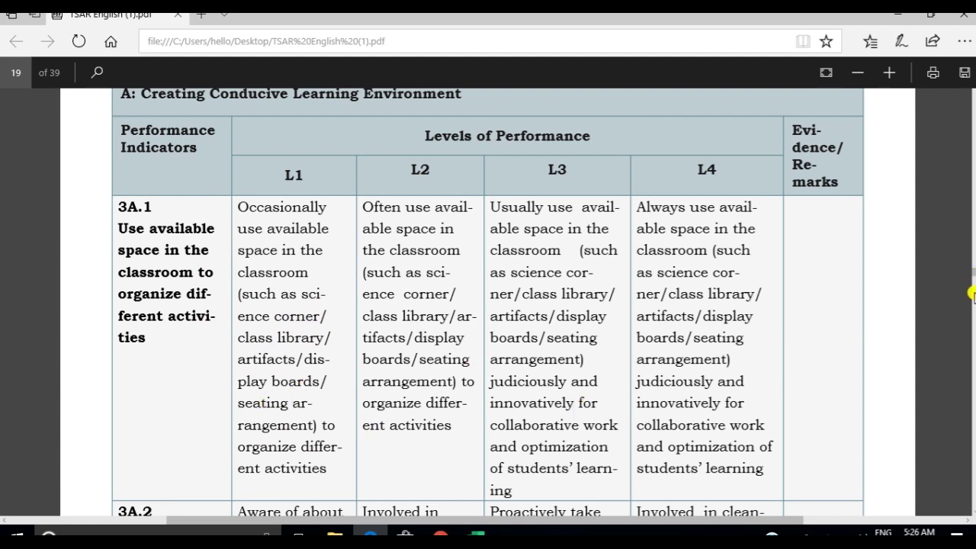
{"action": "scroll", "coordinate": [972, 295], "scroll_direction": "down", "scroll_amount": 5}
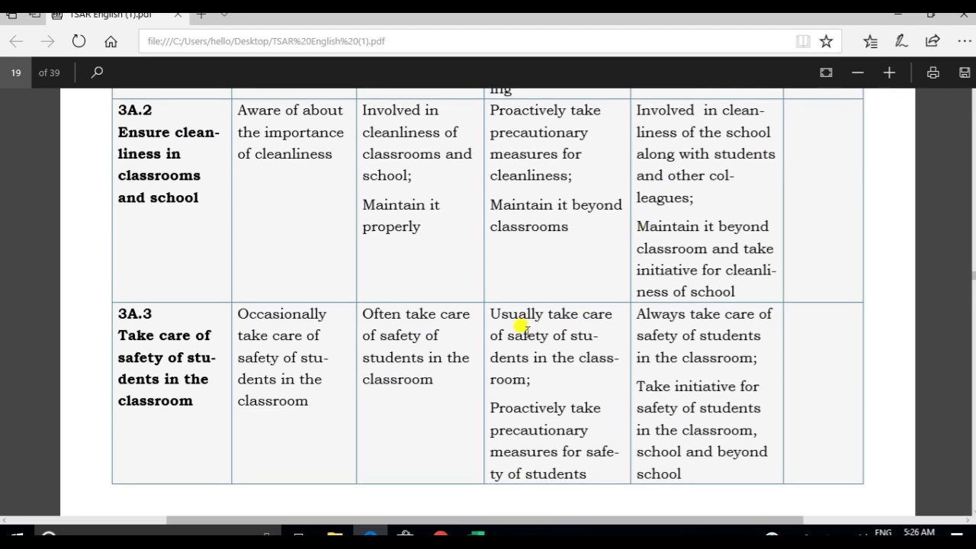